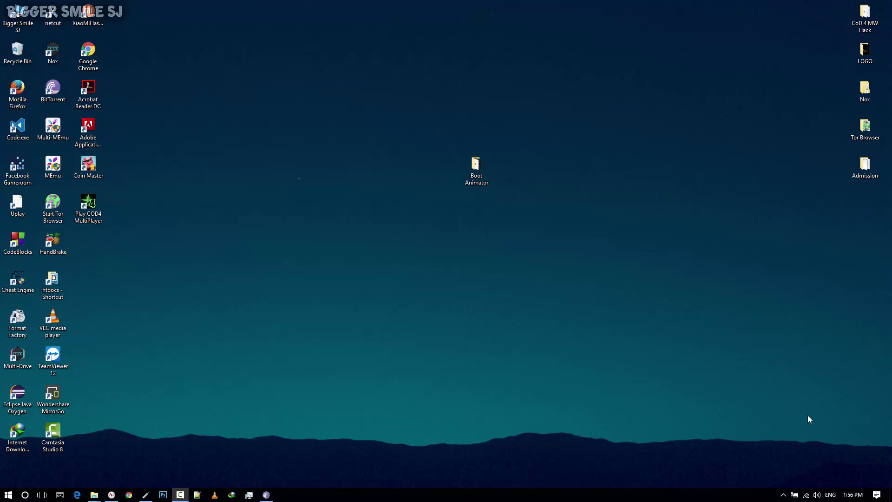
- Open the Boot Animator folder full screen and play final.mp4 in VLC
double_click(476, 168)
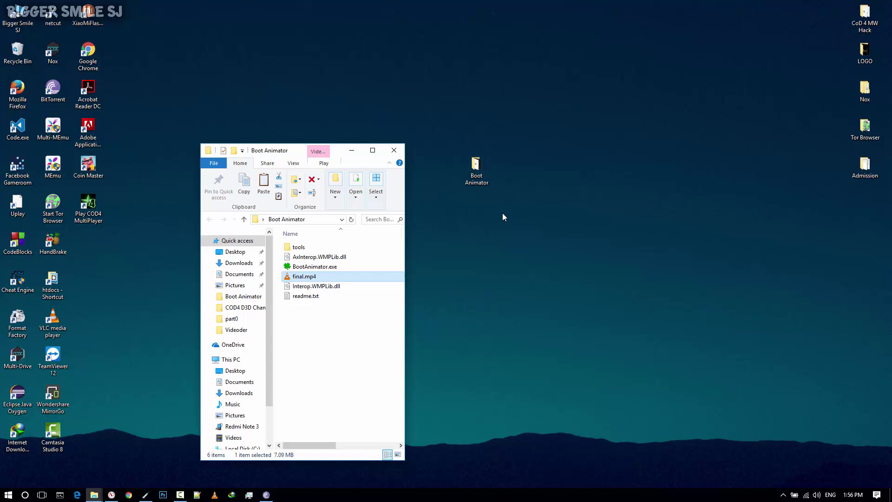
left_click(372, 152)
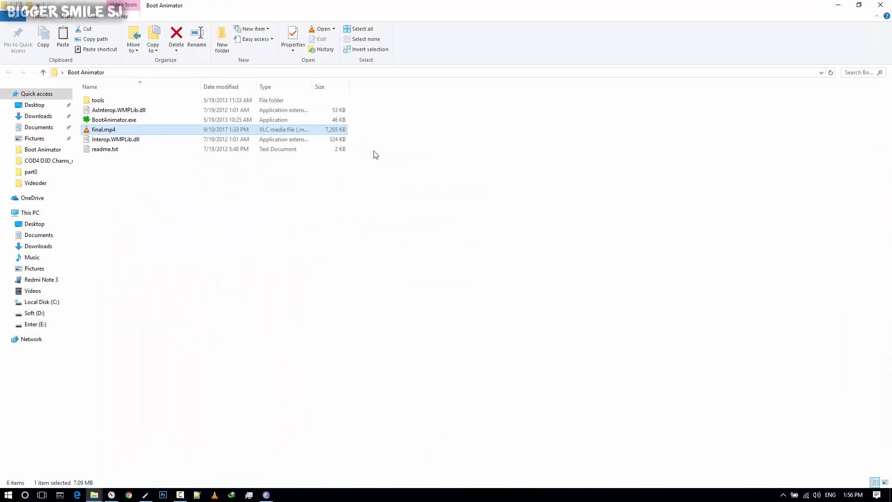
right_click(115, 132)
left_click(140, 141)
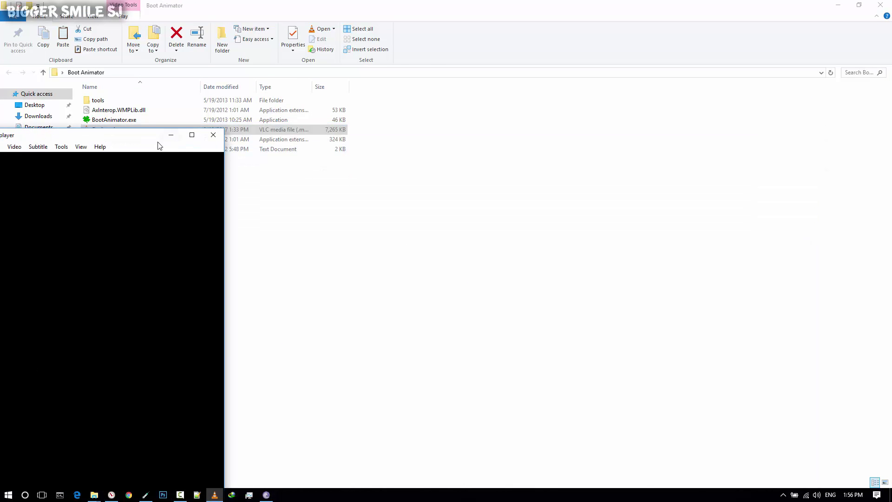
- Watch the final.mp4 circled W logo preview, then quit VLC
mouse_move(220, 149)
left_mouse_down()
mouse_move(416, 116)
mouse_move(445, 60)
left_mouse_up()
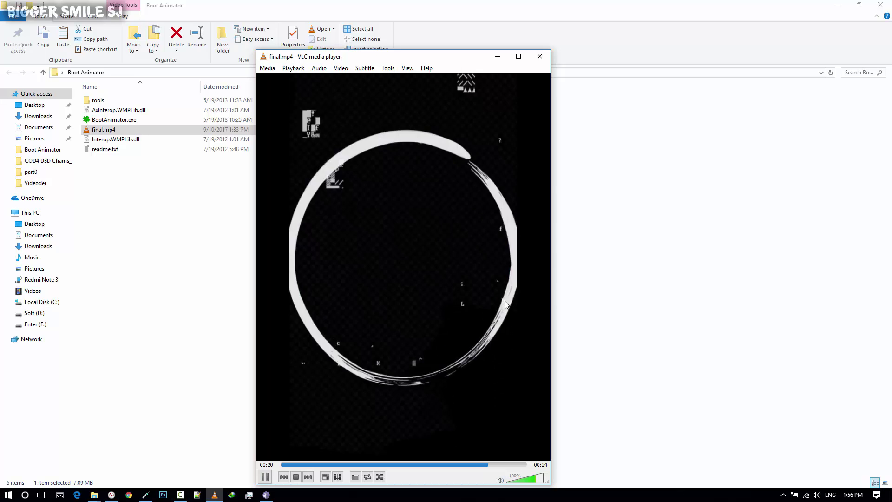
left_click(539, 57)
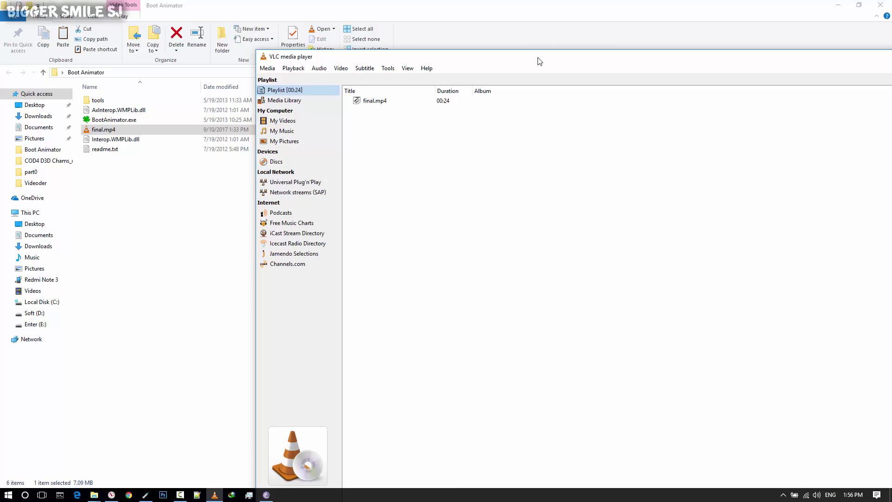
left_click(453, 102)
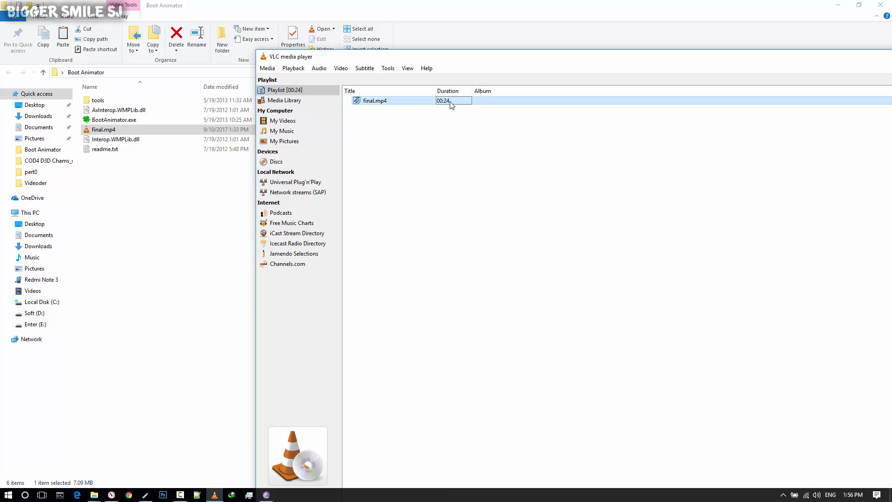
key("ctrl+q")
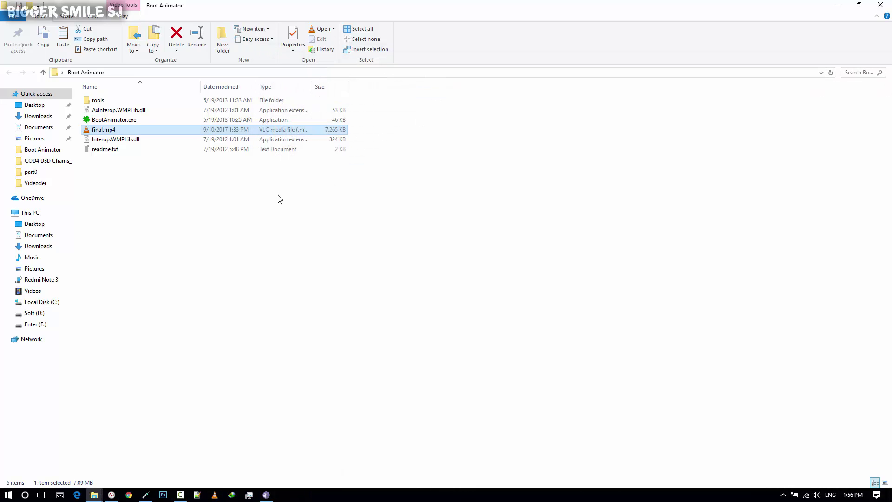
- Launch BootAnimator.exe and load final.mp4 as the source video
left_click(114, 120)
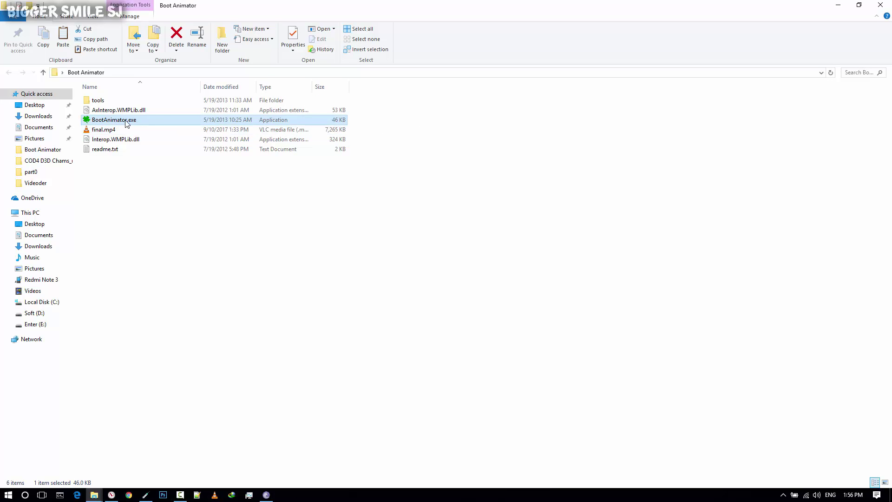
double_click(114, 120)
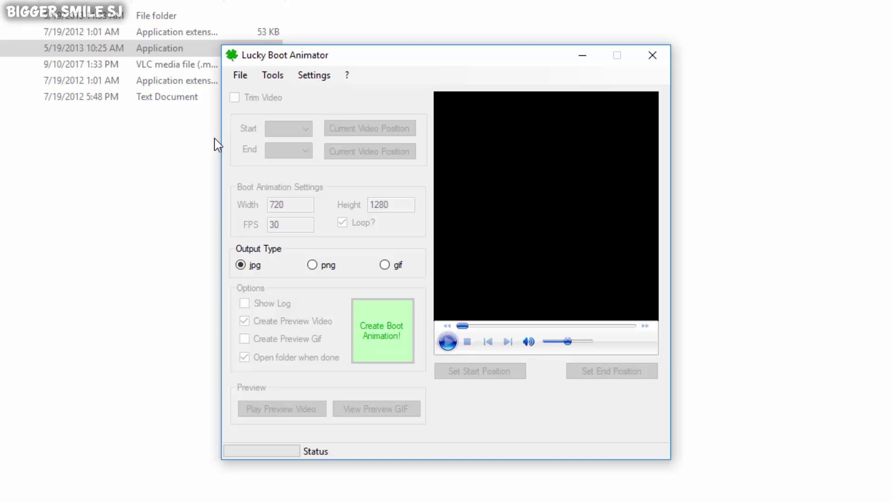
left_click(245, 80)
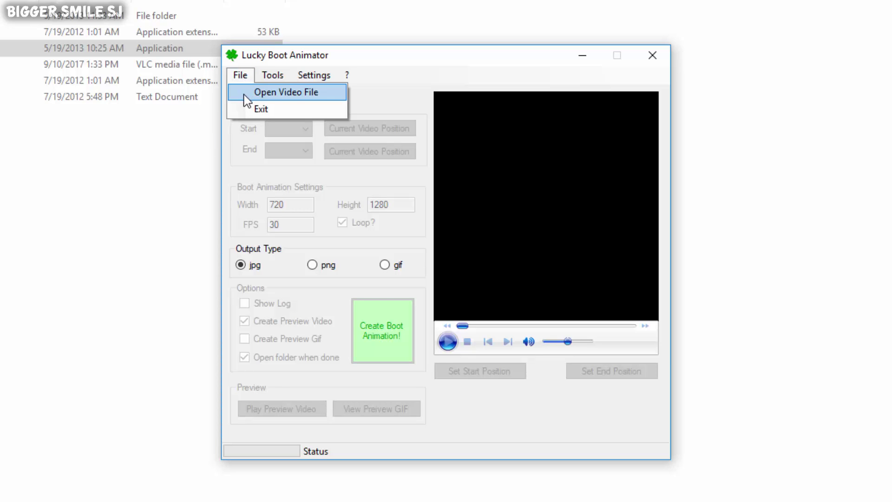
left_click(304, 98)
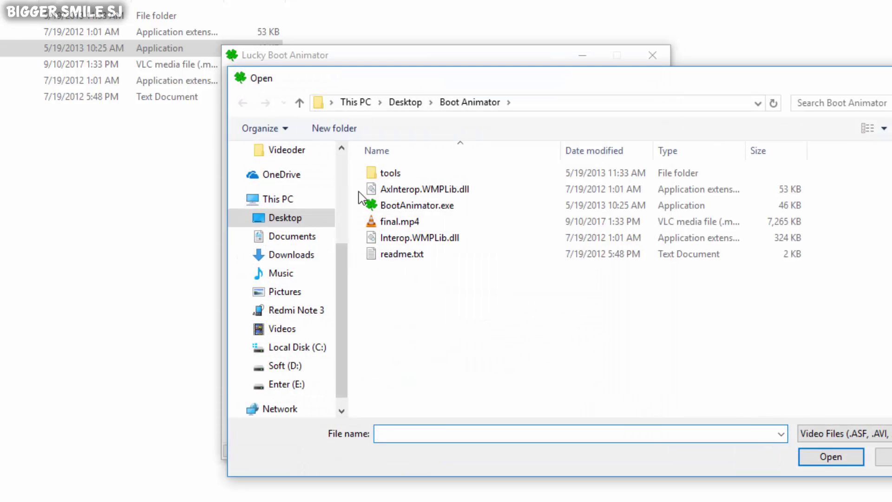
left_click(399, 222)
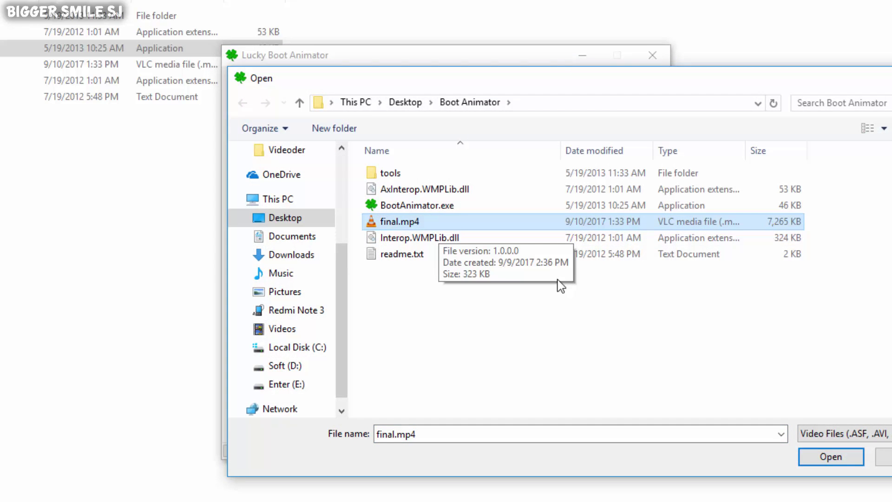
left_click(832, 457)
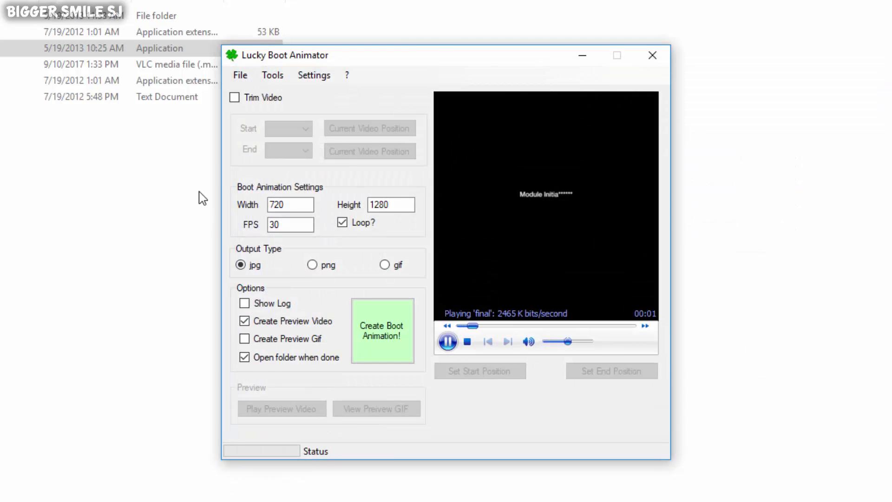
- Use width 720, height 1280, 30 FPS, looping on and jpg output frames
double_click(275, 205)
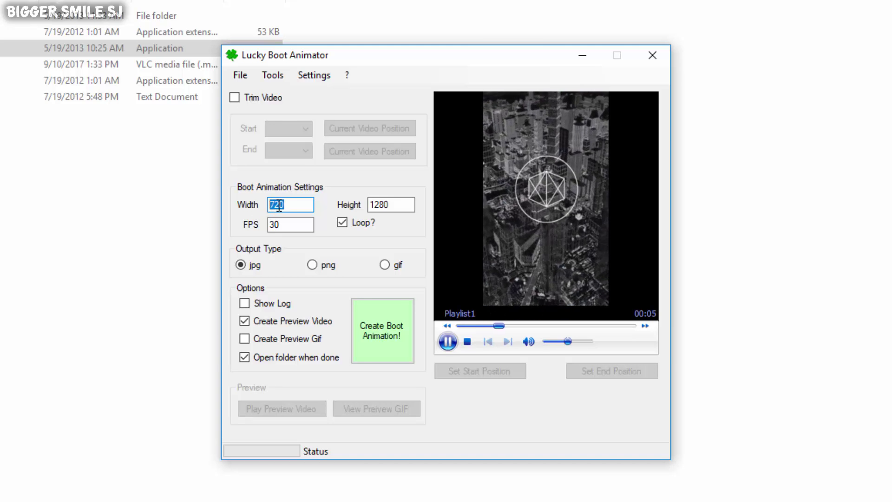
left_click(405, 204)
double_click(391, 203)
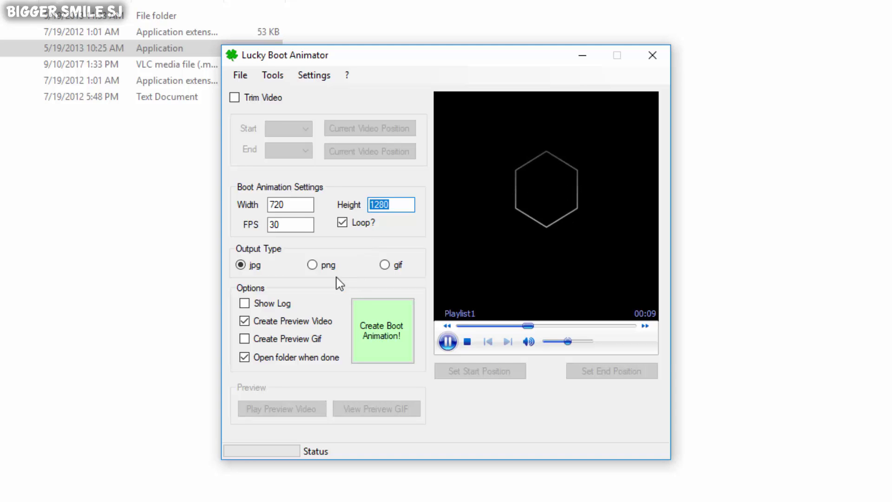
double_click(290, 224)
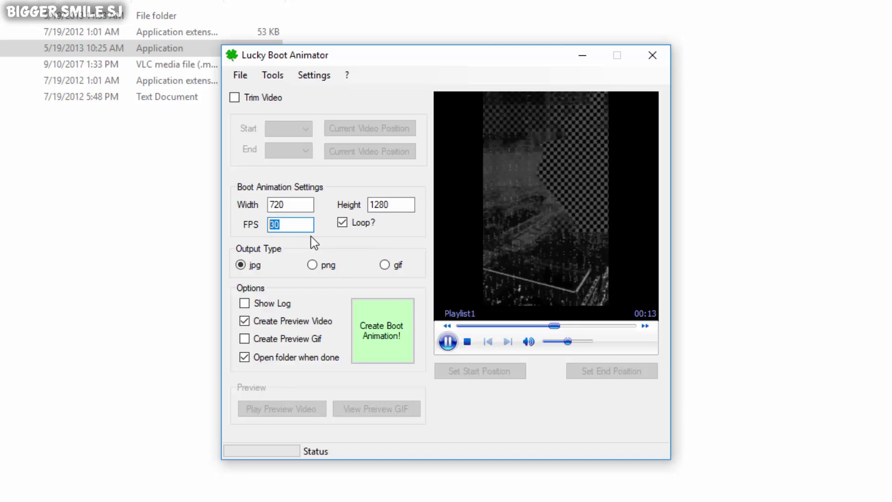
left_click(342, 223)
left_click(342, 222)
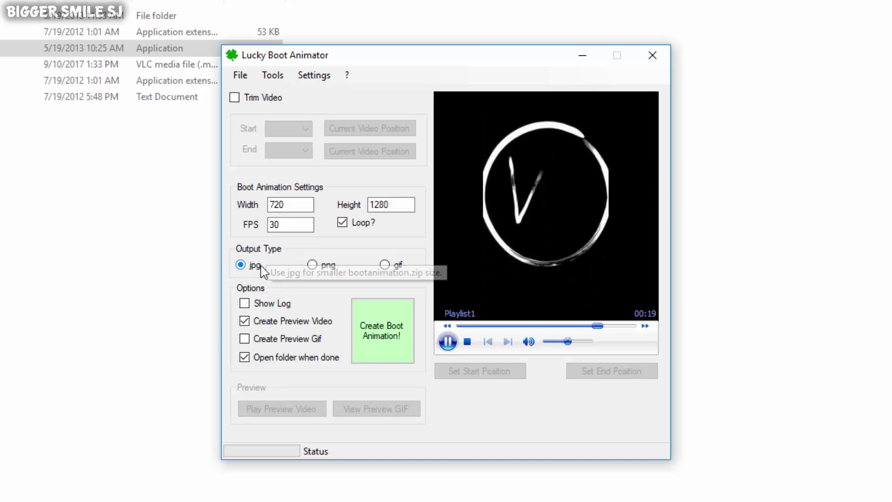
left_click(313, 265)
left_click(385, 265)
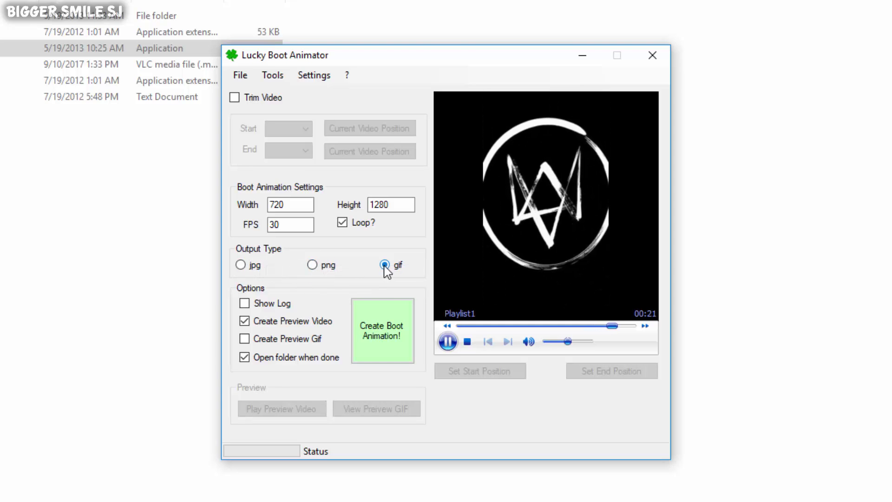
left_click(240, 265)
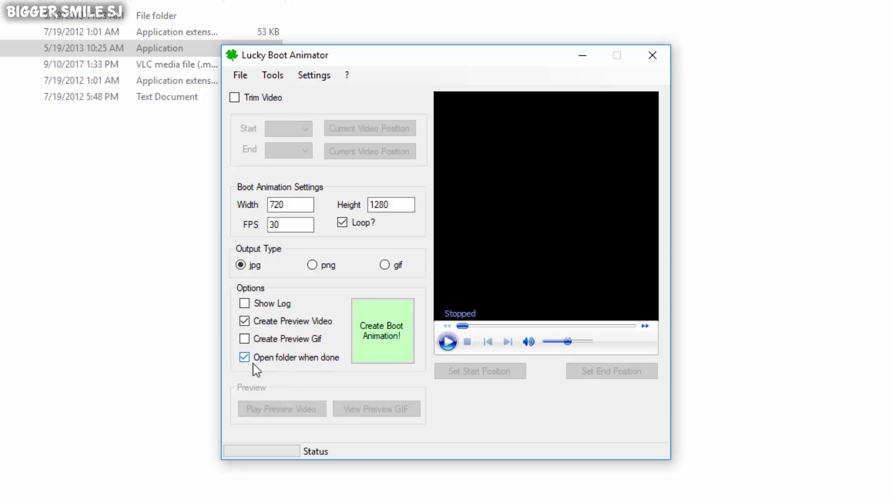
- Create the boot animation from the entire untrimmed final.mp4 video
left_click(382, 342)
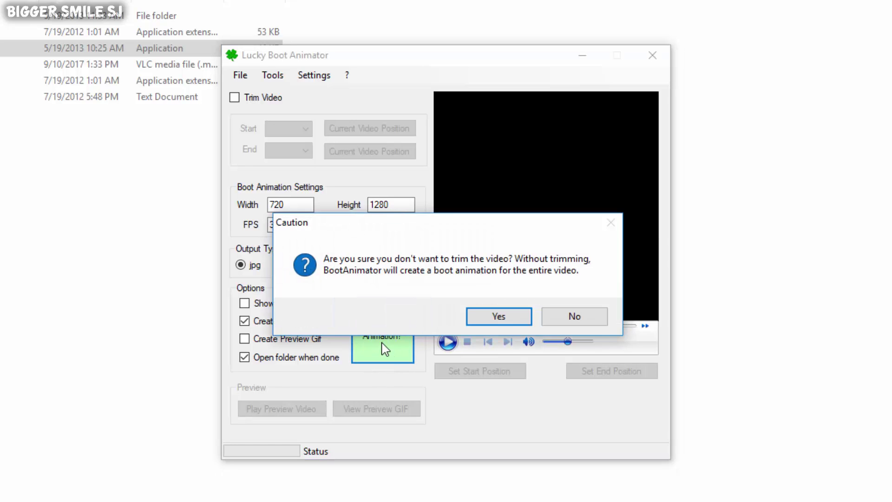
left_click(478, 322)
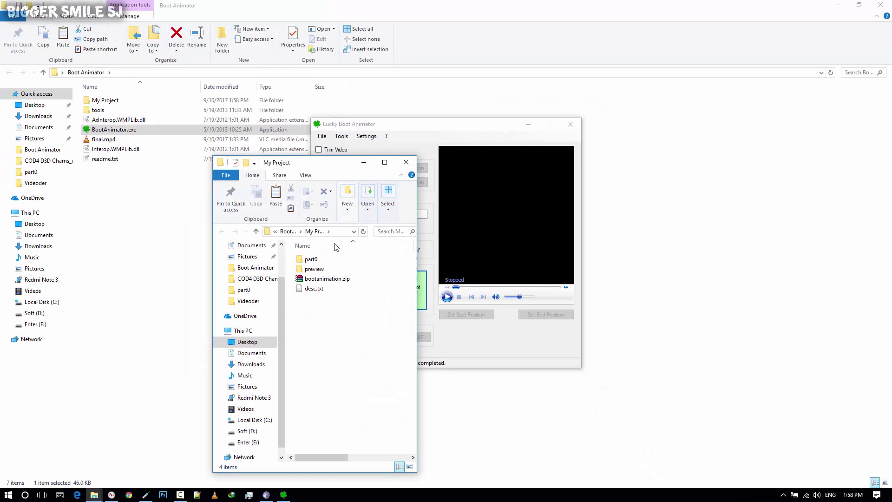
- Maximize My Project, look inside part0, then play preview.mp4 from the preview folder
left_click(384, 163)
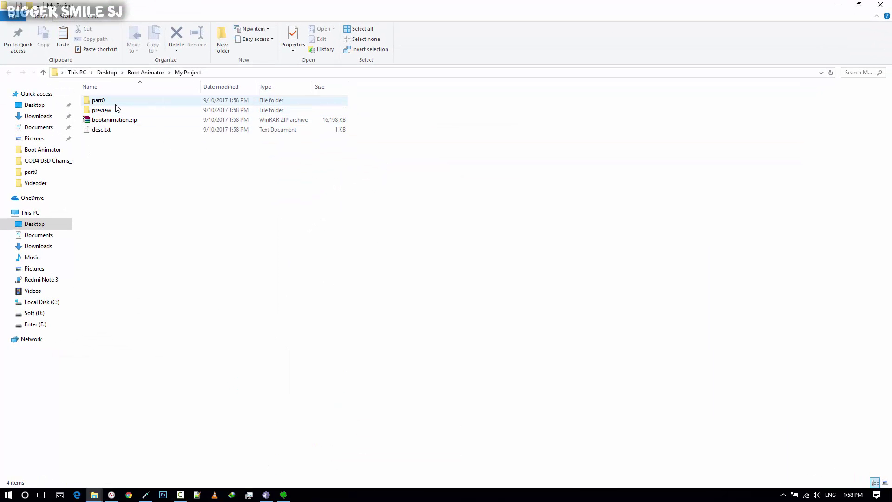
double_click(98, 100)
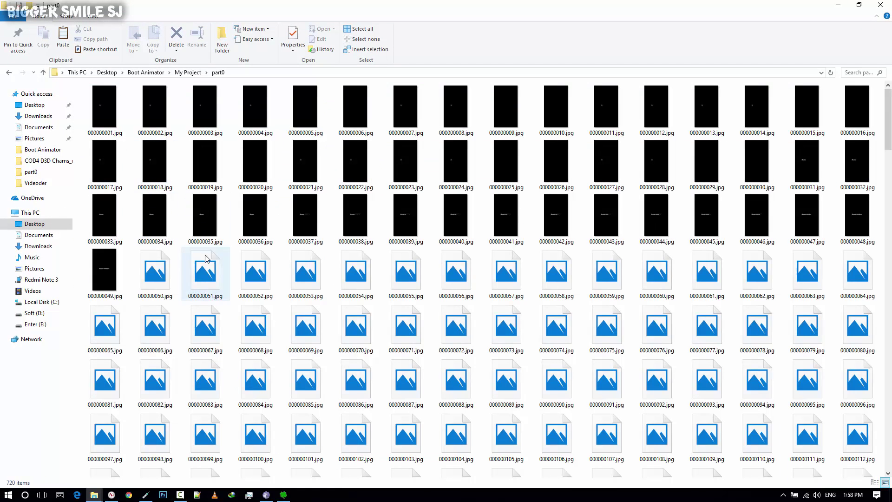
scroll(206, 259, "down", 10)
scroll(205, 260, "down", 10)
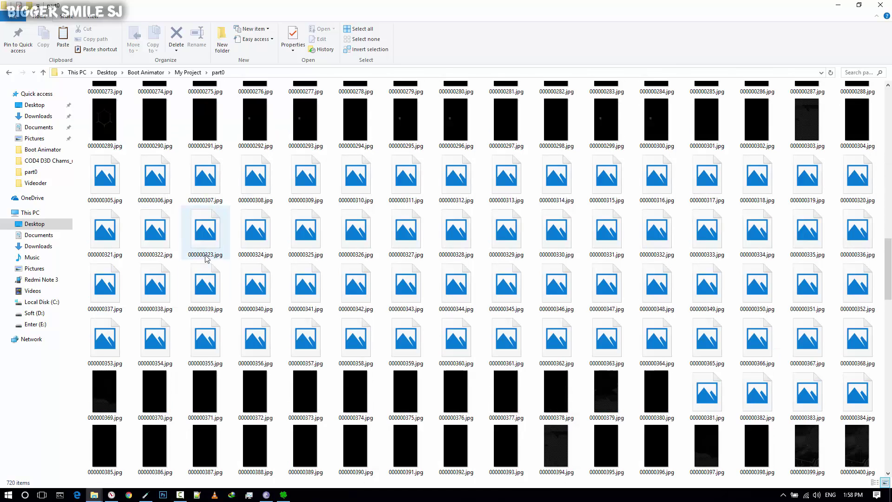
scroll(205, 259, "down", 10)
scroll(206, 259, "down", 10)
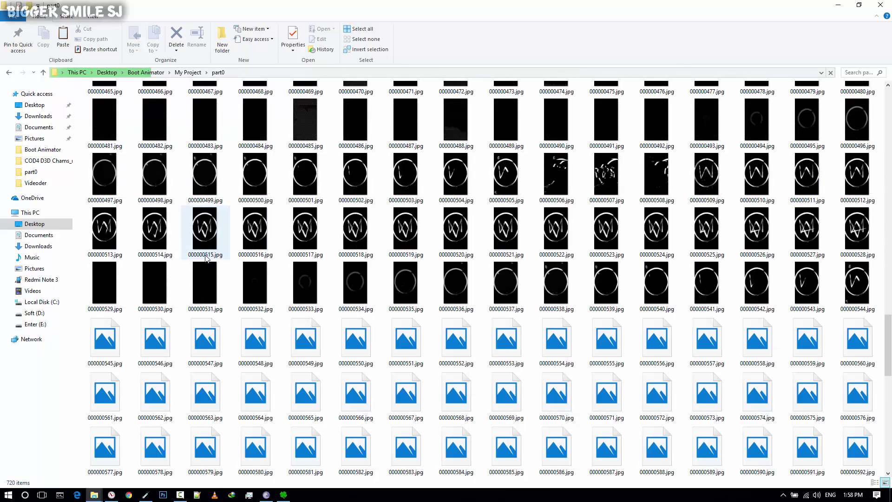
scroll(206, 259, "down", 5)
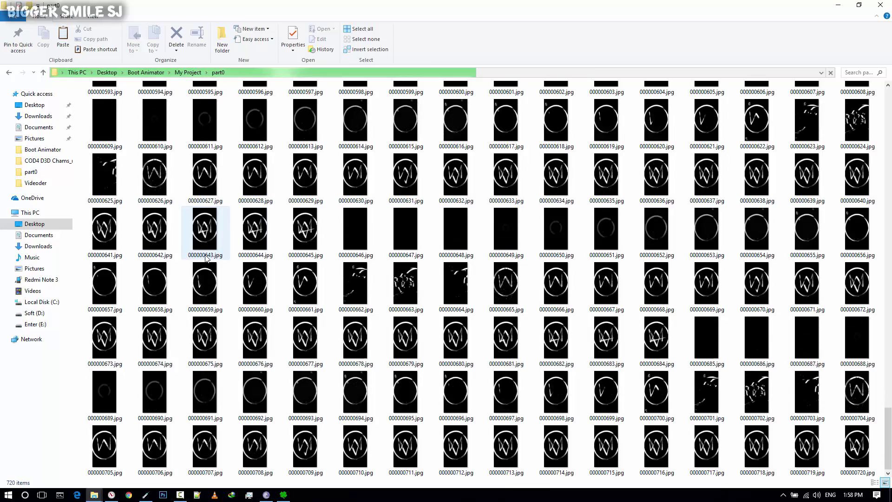
left_click(9, 73)
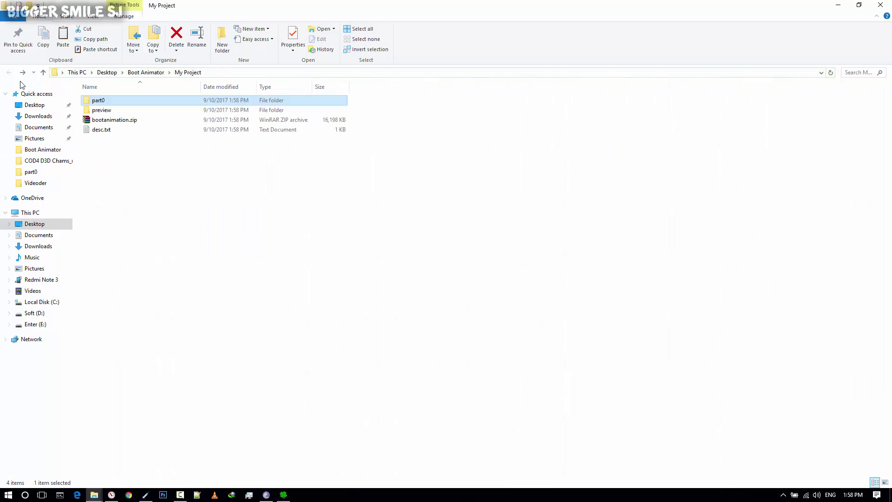
double_click(90, 111)
double_click(105, 110)
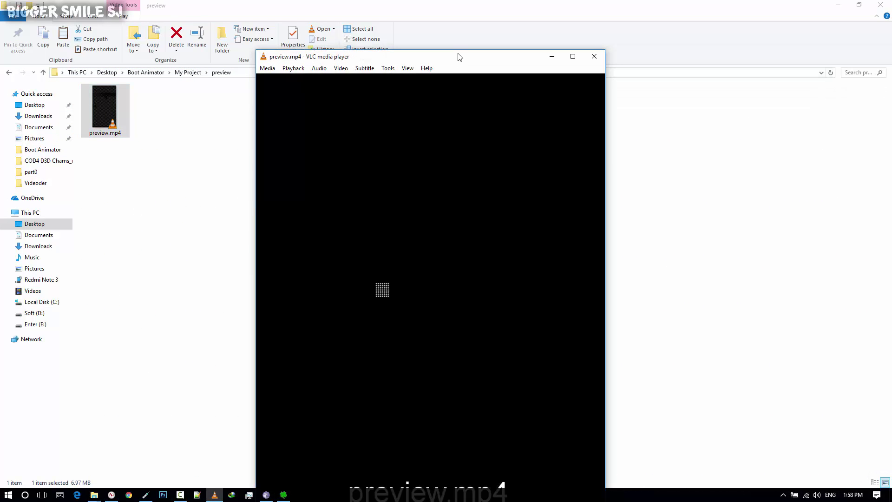
- Skip to the end of preview.mp4, close VLC, and select bootanimation.zip in My Project
mouse_move(483, 56)
left_mouse_down()
mouse_move(482, 141)
mouse_move(483, 81)
left_mouse_up()
left_click(513, 470)
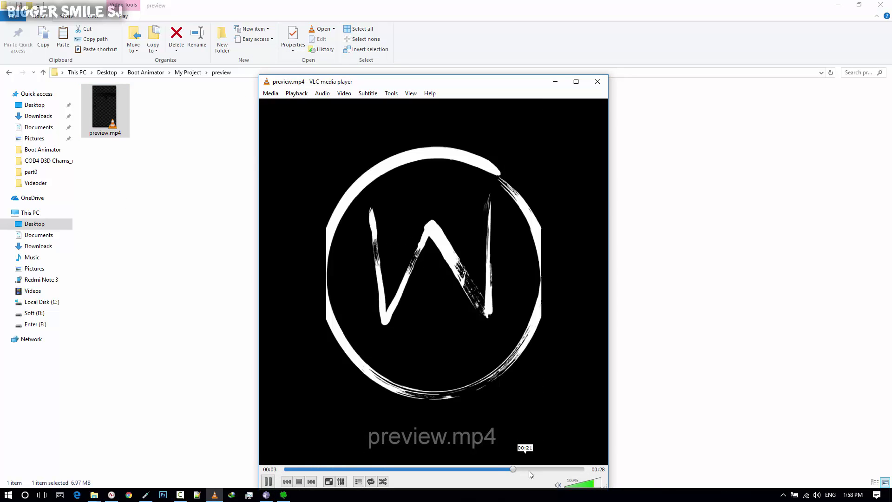
left_click(562, 470)
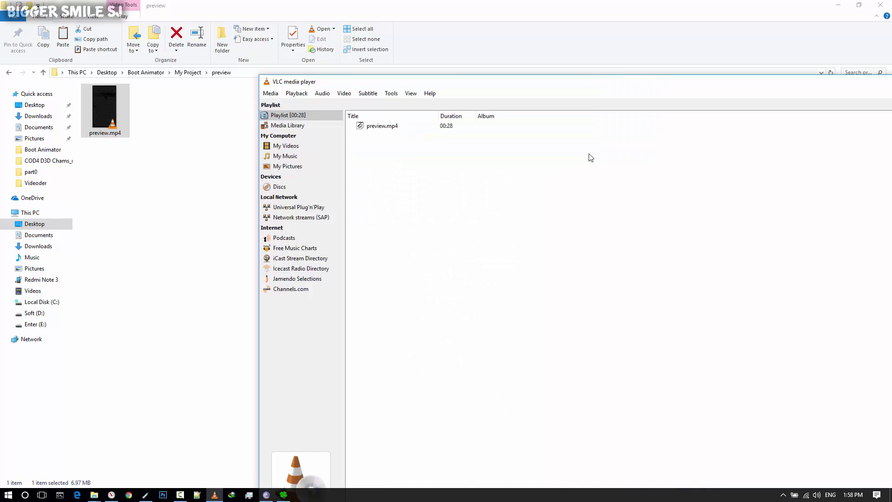
left_click_drag(606, 83, 252, 115)
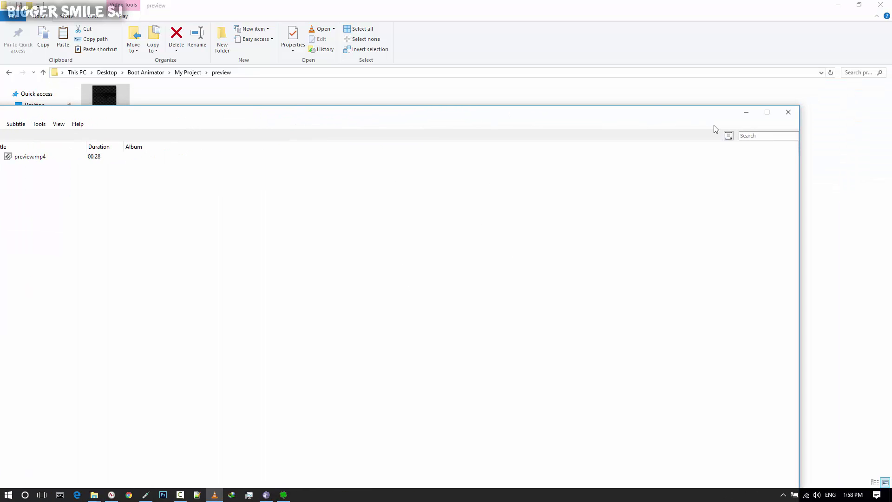
left_click(788, 112)
left_click(9, 72)
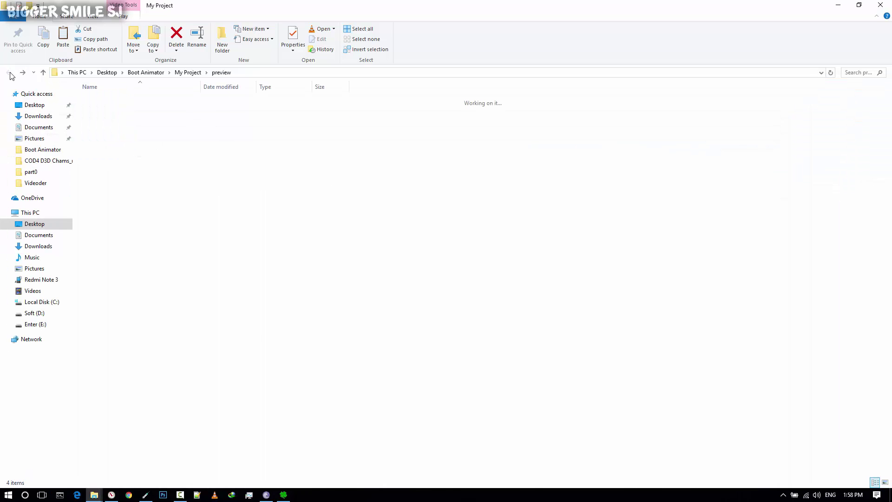
left_click(114, 120)
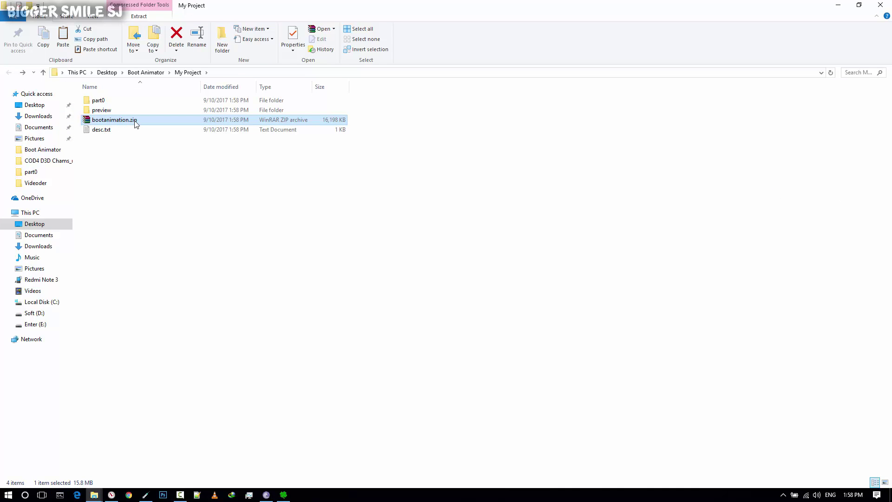
- Open the Redmi Note 3's Internal storage
left_click(162, 287)
left_click(41, 280)
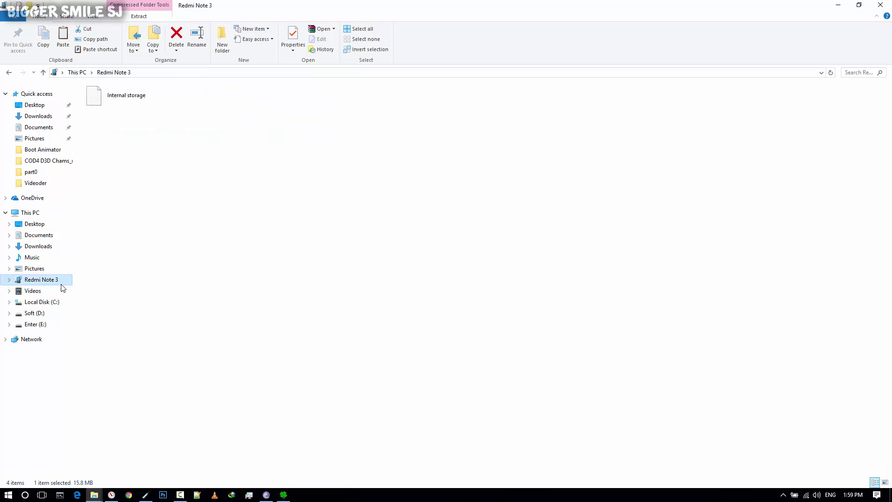
double_click(122, 93)
- Remove the old bootanimation.zip and paste the new copy into Internal storage
left_click(139, 252)
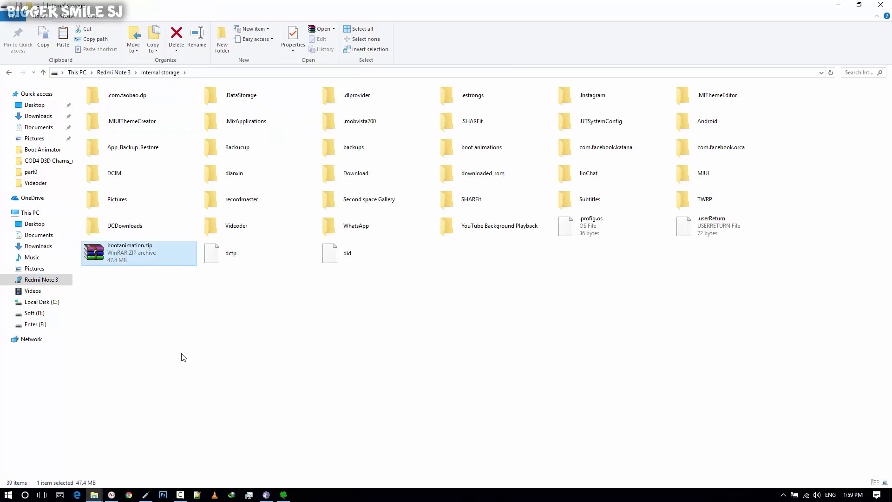
key("shift+Delete")
key("Escape")
right_click(181, 358)
left_click(204, 406)
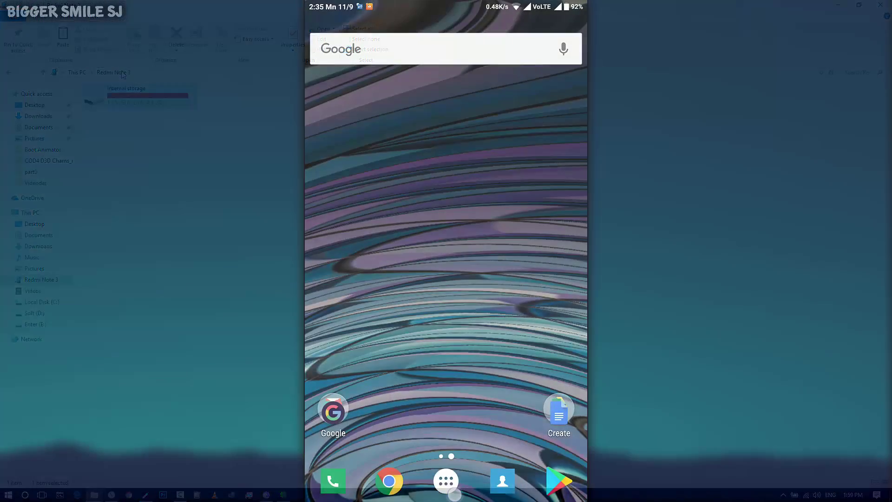
scroll(447, 279, "down", 5)
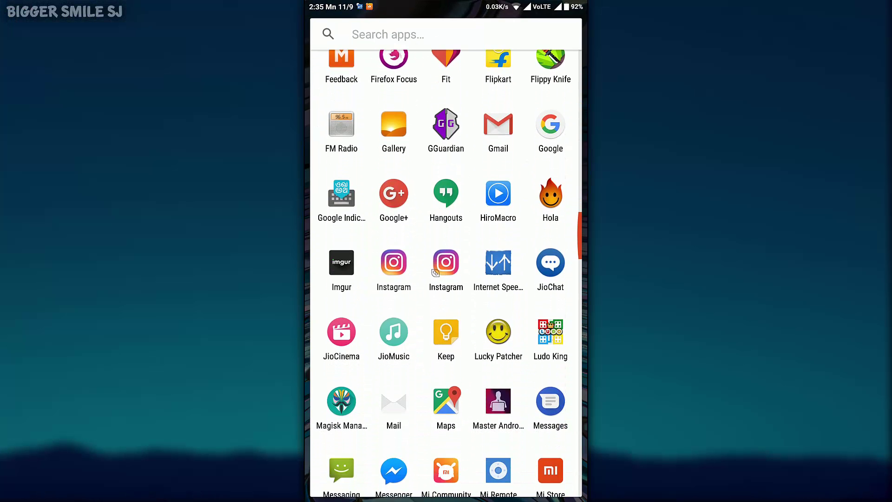
left_click(339, 411)
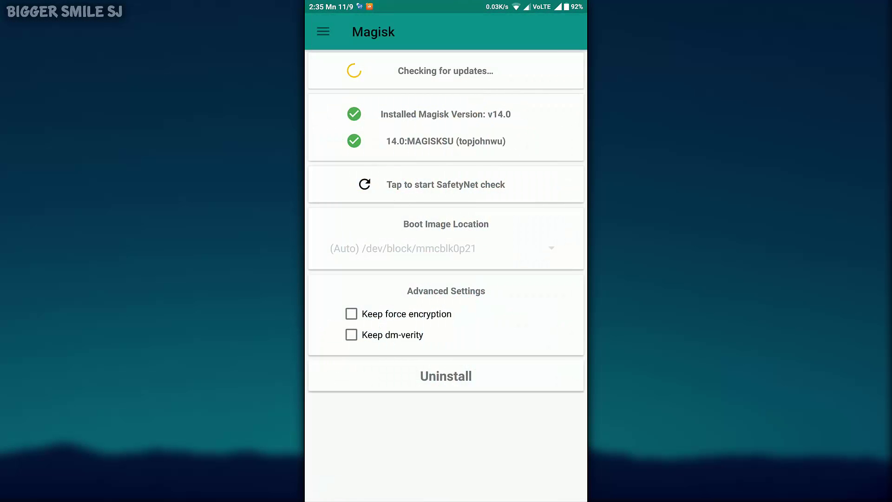
left_click(323, 32)
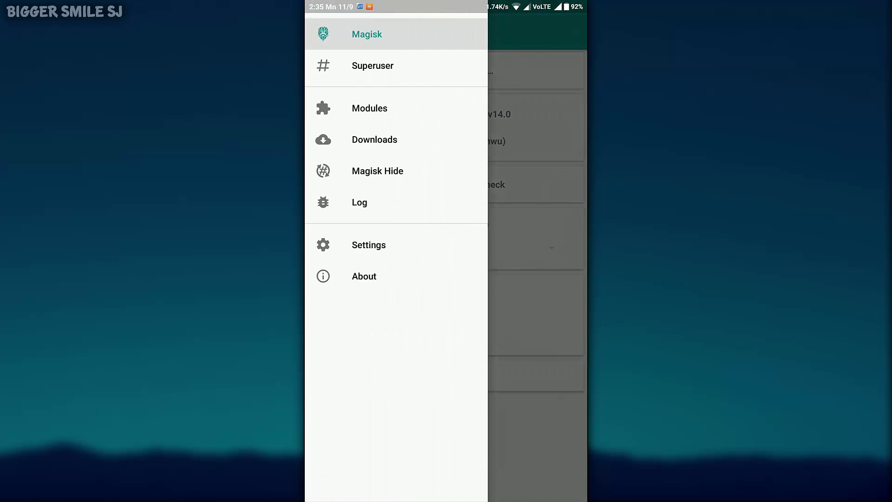
left_click(379, 62)
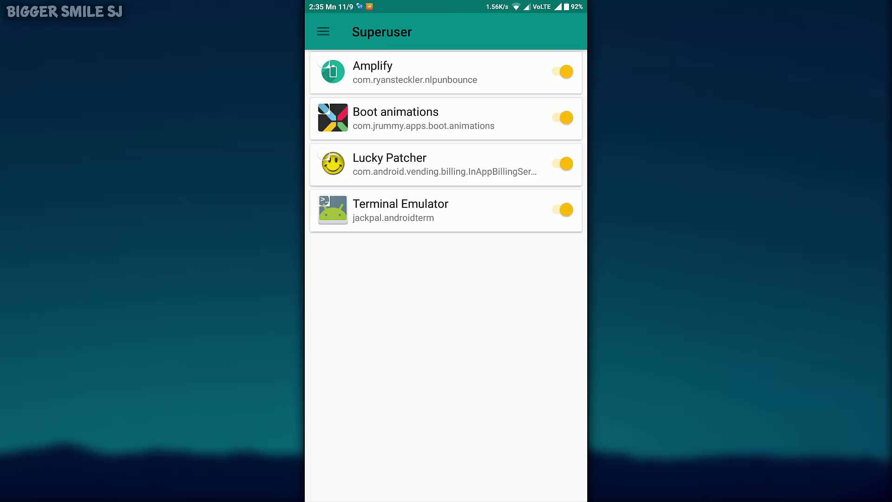
key("super")
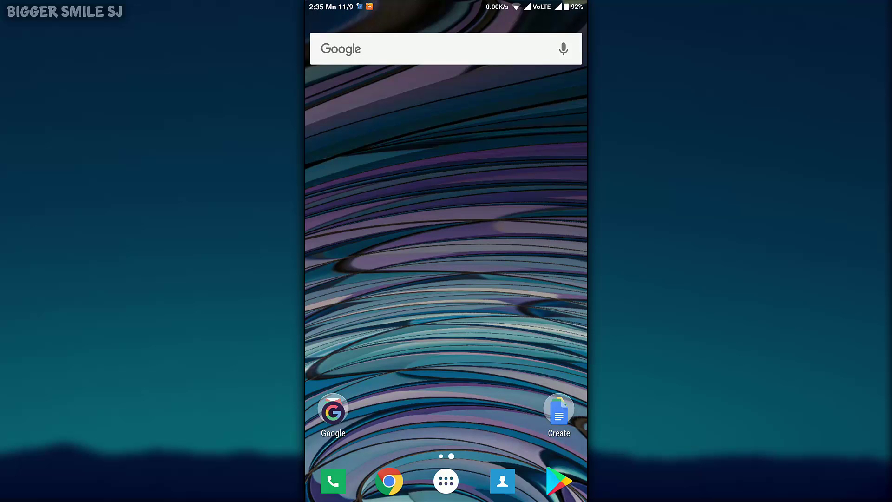
- Find and launch ES File Explorer, then turn on Root Explorer from its side menu
left_click(445, 481)
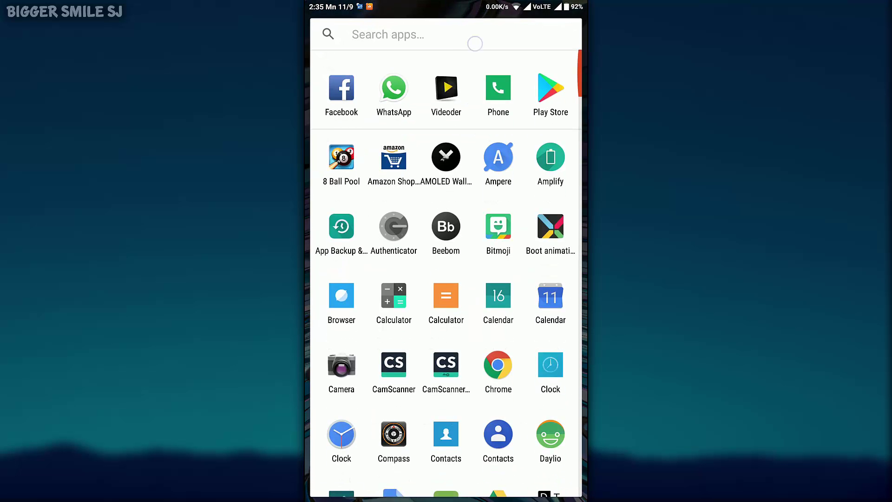
left_click(446, 38)
type("es")
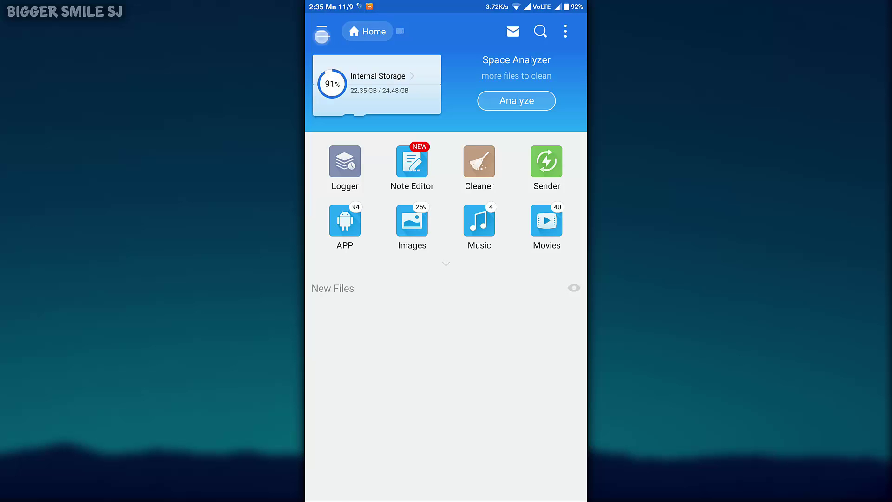
left_click(321, 32)
scroll(450, 411, "down", 6)
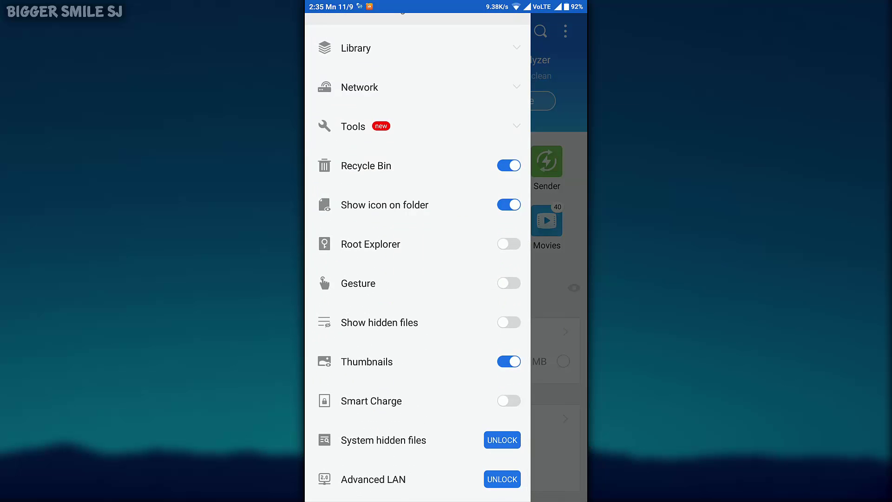
left_click(509, 245)
left_click(558, 279)
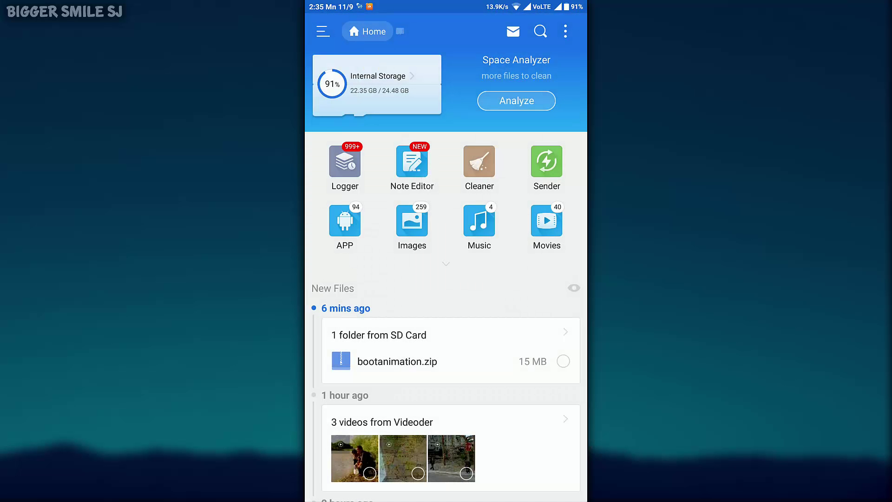
- Go from Local Home up to the root, then into system and media
left_click(323, 32)
scroll(419, 210, "up", 3)
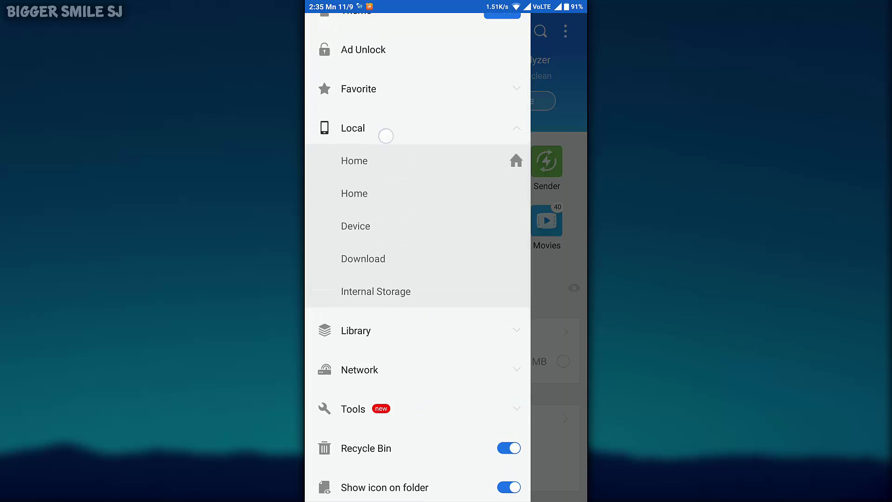
left_click(385, 135)
left_click(385, 135)
left_click(394, 198)
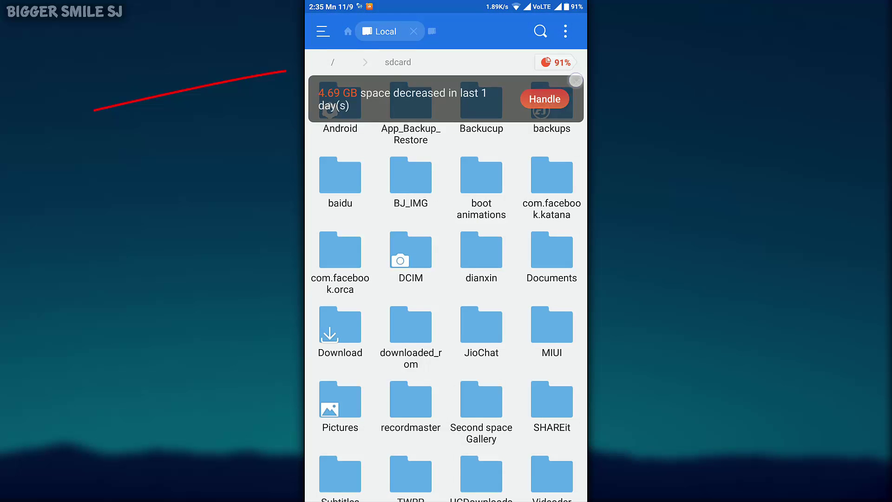
left_click(577, 82)
left_click(334, 62)
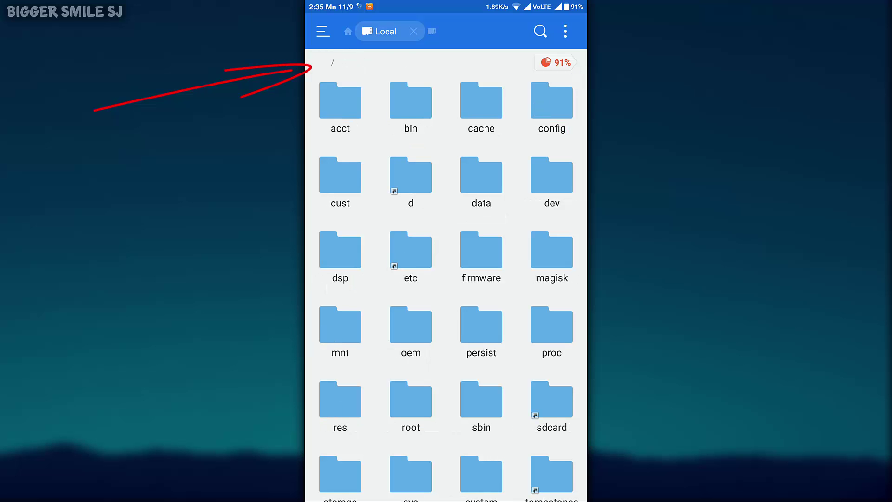
scroll(447, 279, "down", 5)
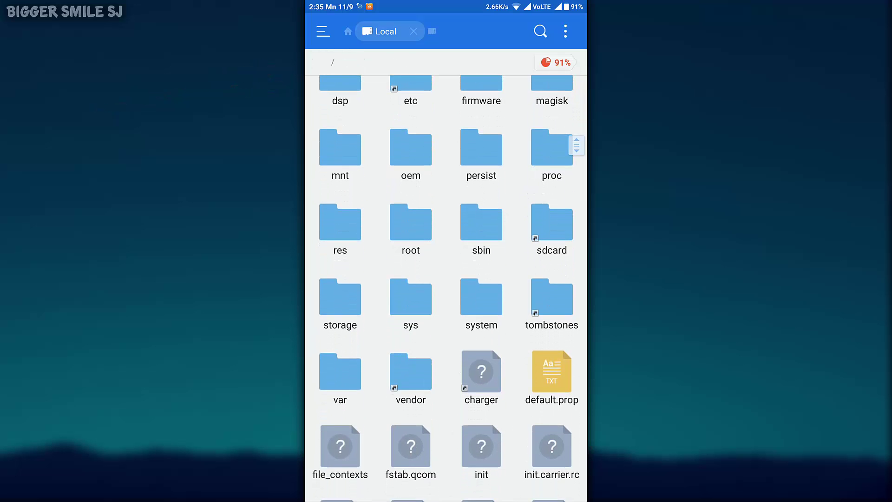
left_click(481, 304)
left_click(411, 254)
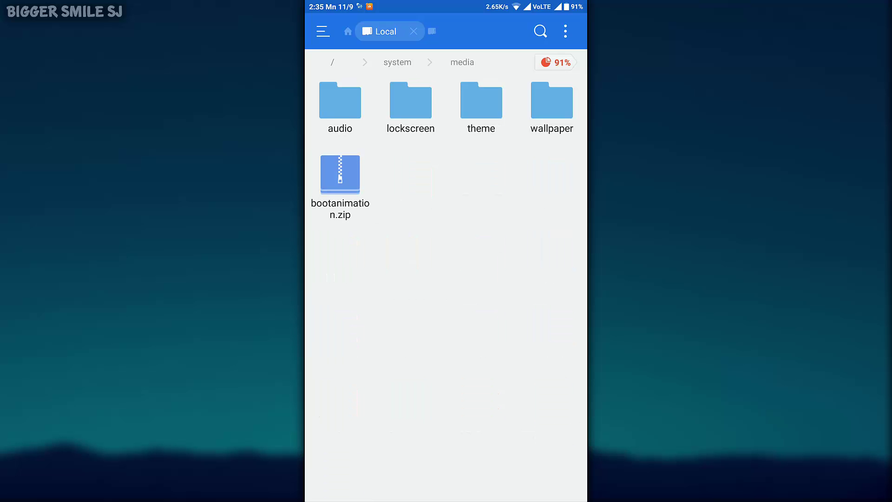
- Begin renaming the stock bootanimation.zip, inserting a hyphen after 'bootanimation'
left_click(341, 187)
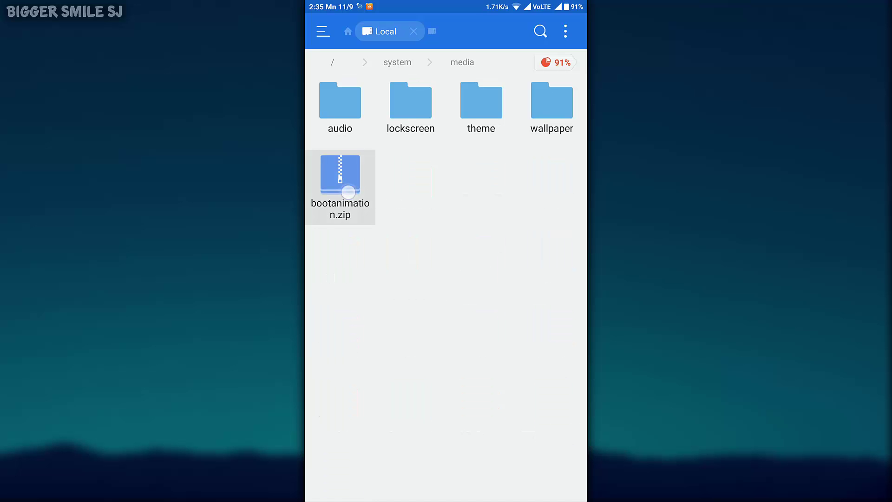
left_click(506, 485)
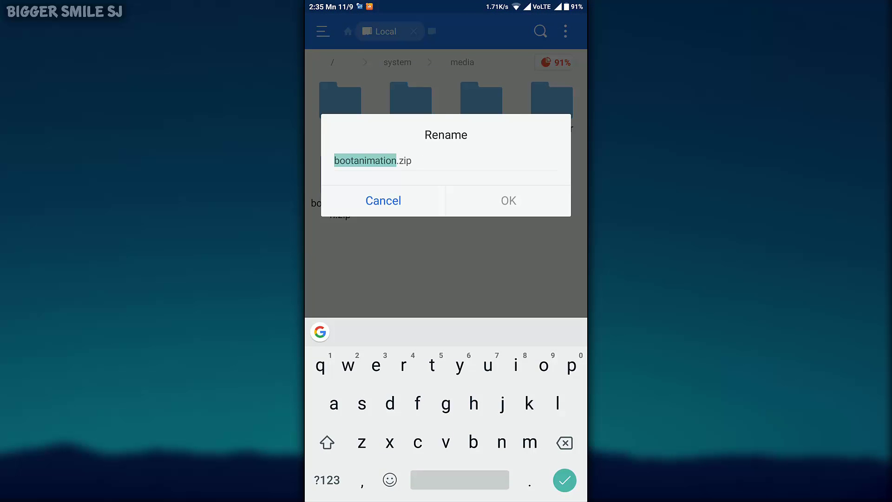
left_click(396, 160)
left_click(327, 480)
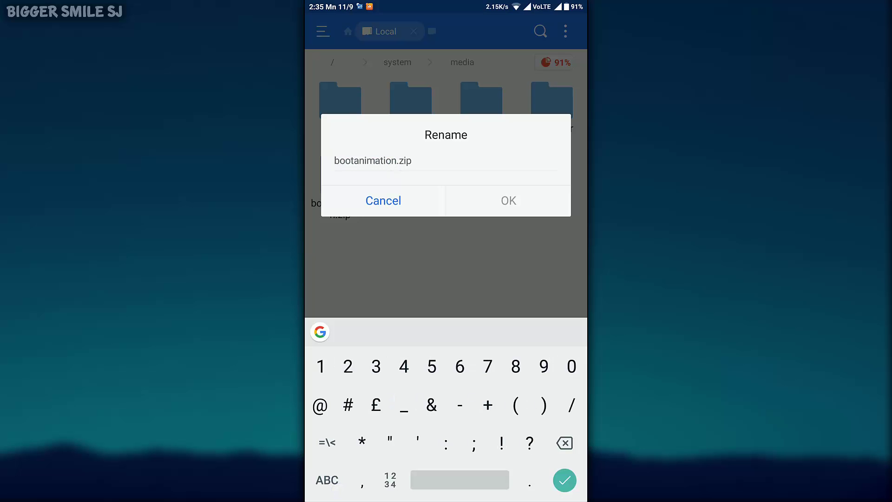
left_click(460, 404)
left_click(327, 480)
- Spell 'backup' to make the name bootanimation-backup.zip and confirm it
left_click(473, 442)
type("-b")
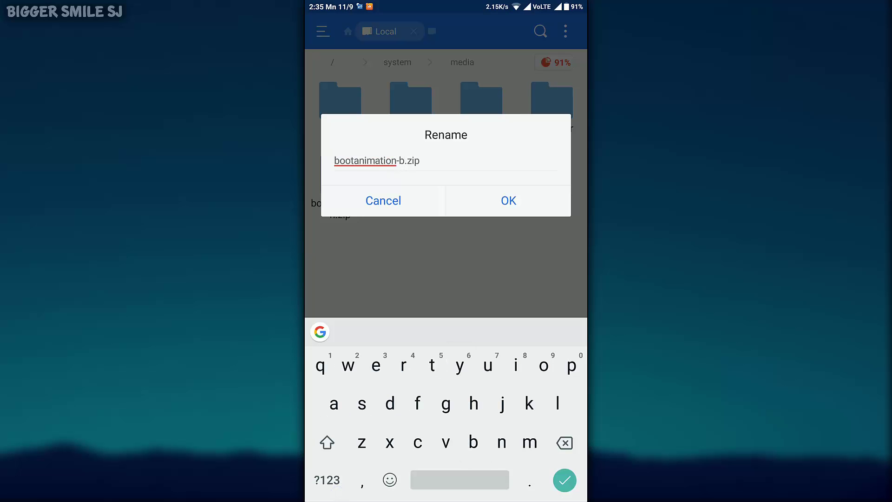
left_click(334, 405)
left_click(417, 442)
left_click(529, 405)
left_click(487, 366)
left_click(571, 366)
left_click(508, 200)
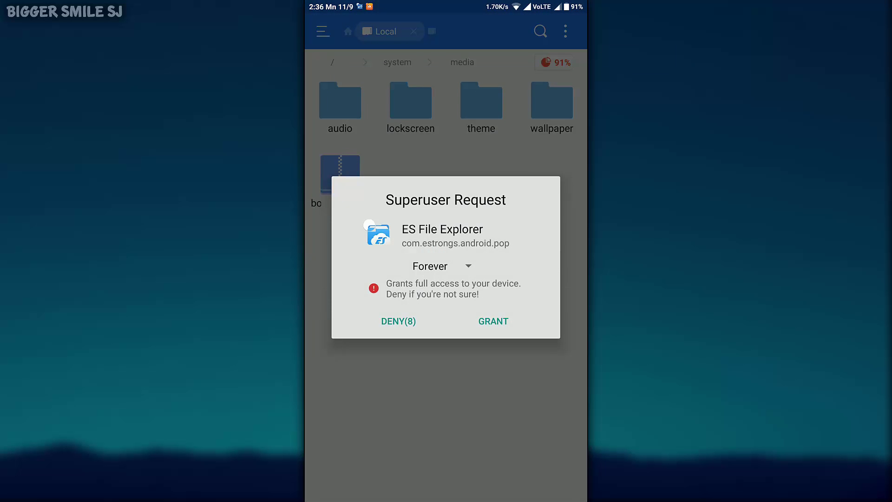
- Grant the Superuser request and check the renamed backup zip
left_click(493, 321)
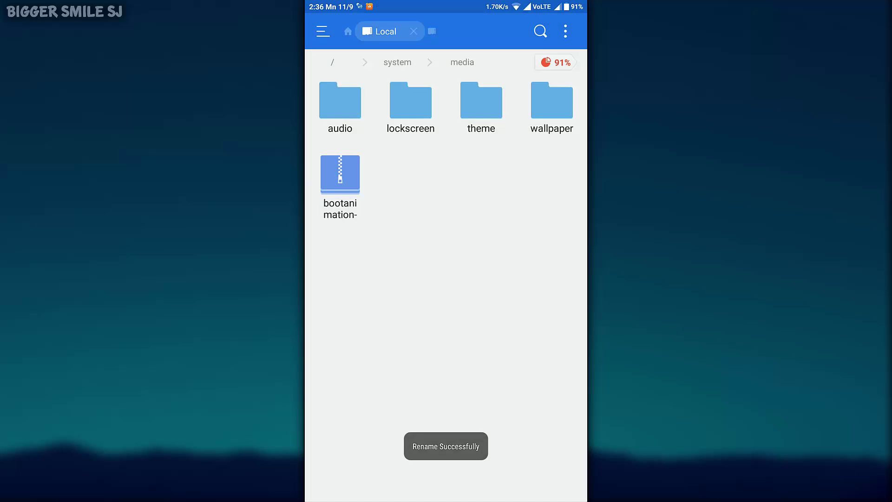
left_click(341, 181)
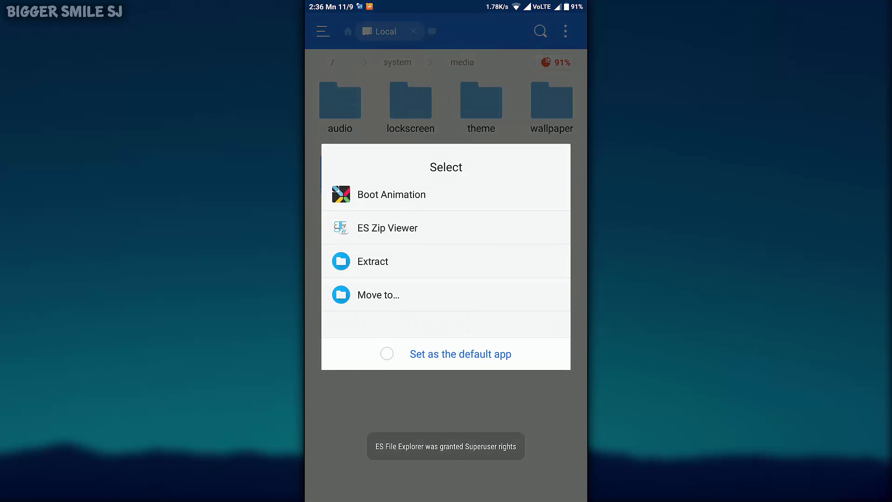
left_click(463, 404)
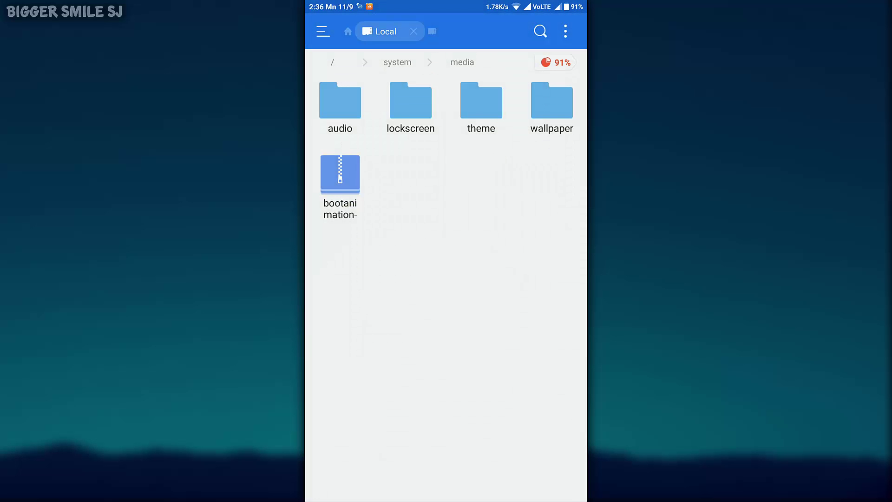
- Copy the custom bootanimation.zip from the sdcard folder
key("Escape")
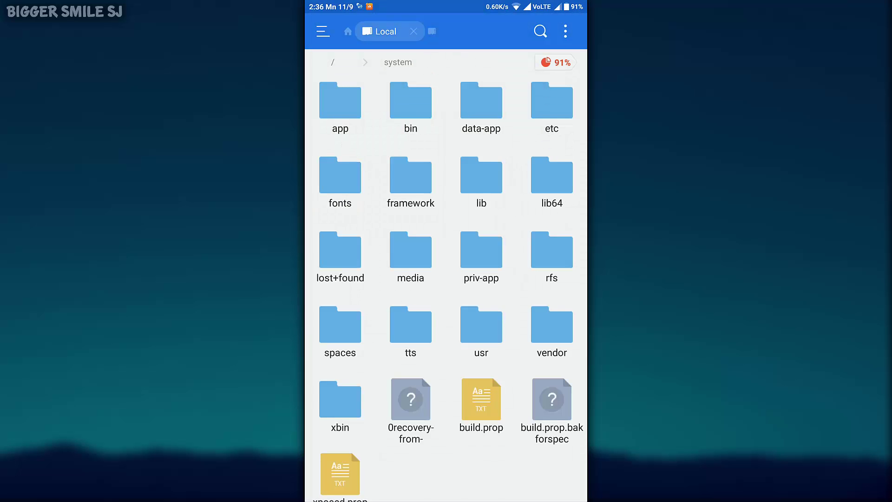
key("Escape")
left_click(552, 231)
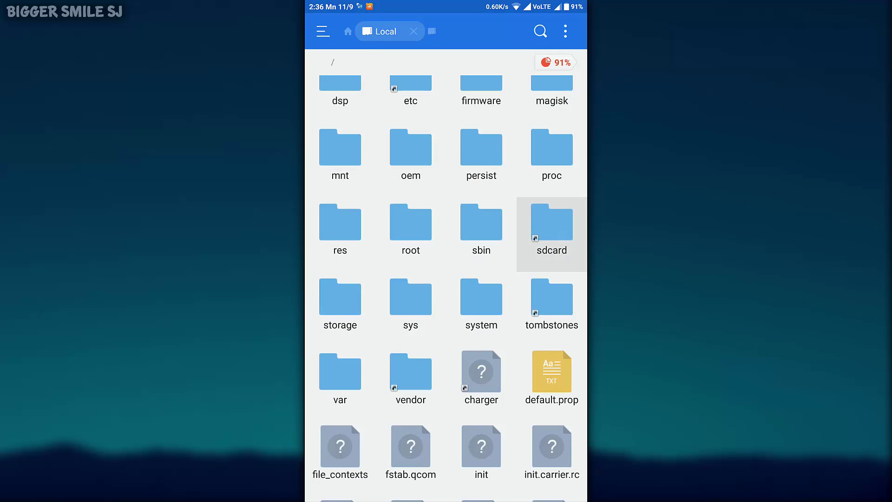
scroll(446, 314, "down", 5)
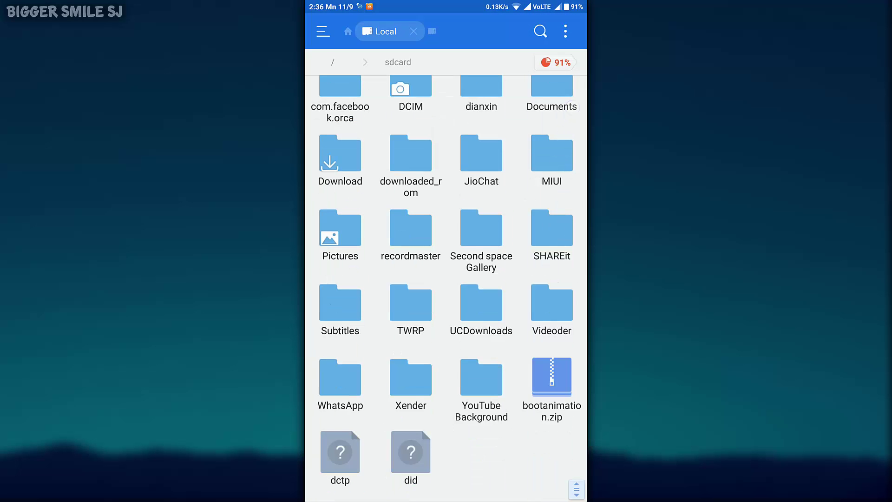
left_click(551, 383)
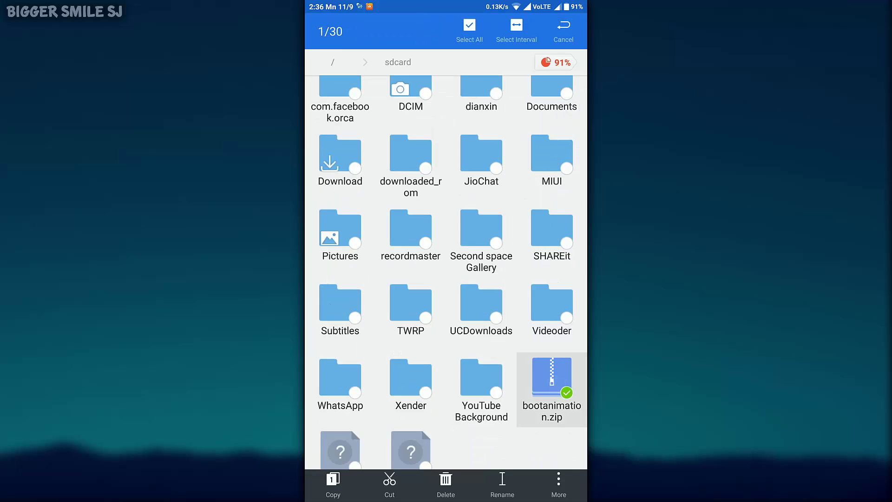
left_click(332, 484)
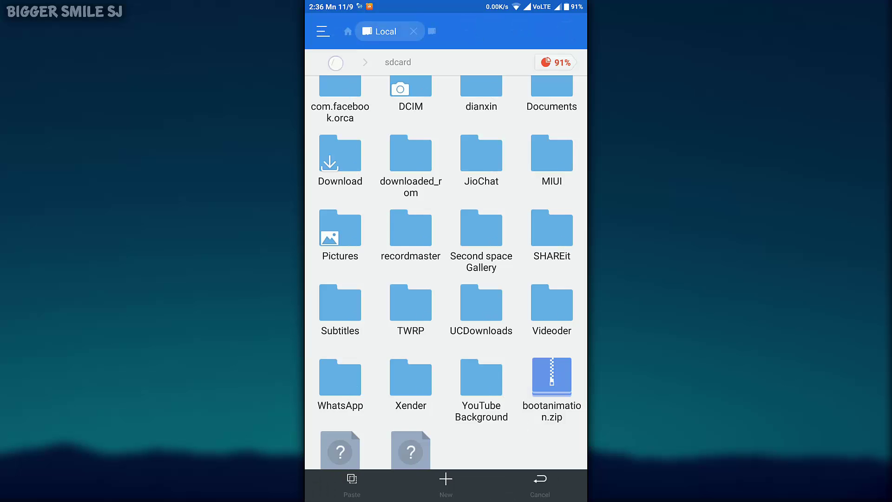
- Paste it into /system/media beside the backup
left_click(335, 62)
left_click(481, 305)
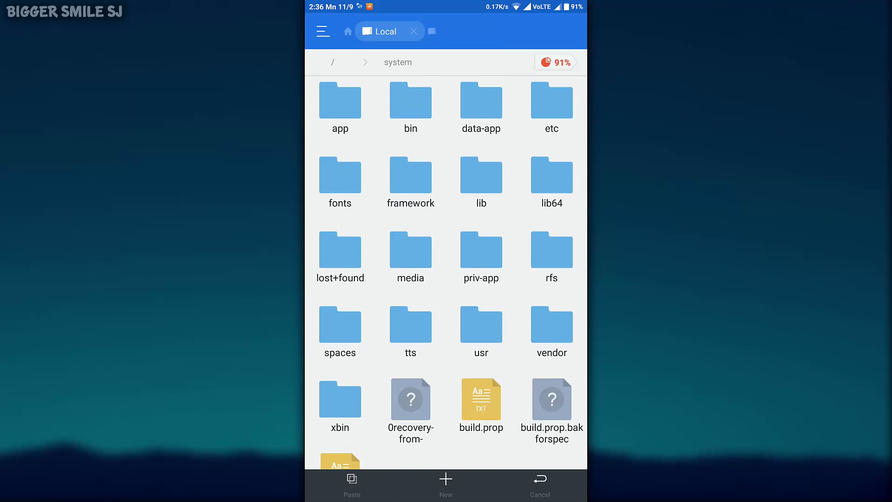
left_click(411, 258)
left_click(352, 483)
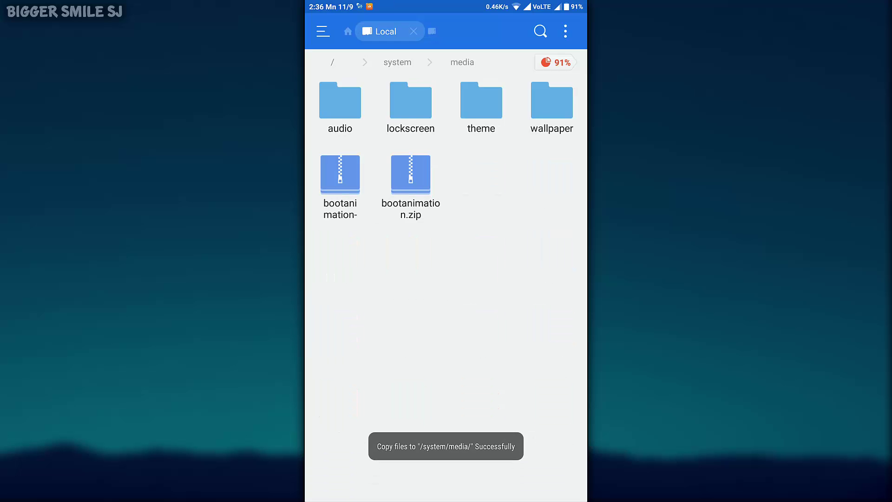
- Open the permission settings from the new bootanimation.zip's Properties
left_click(411, 185)
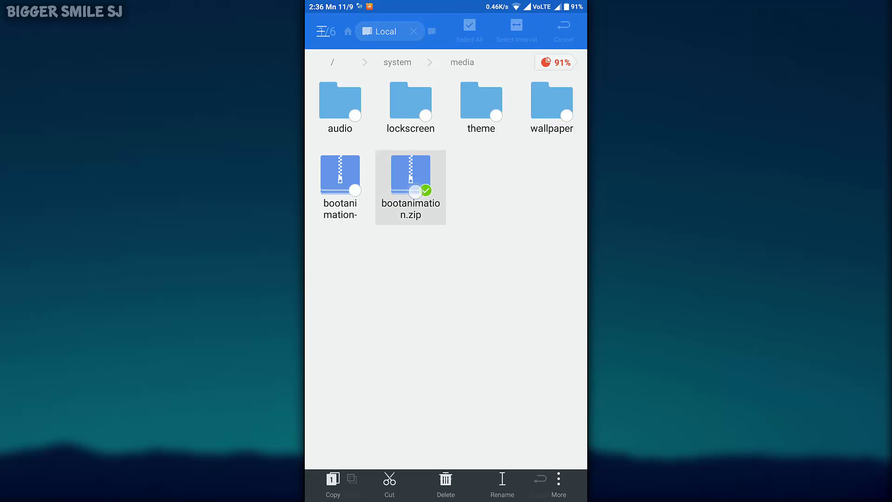
left_click(558, 483)
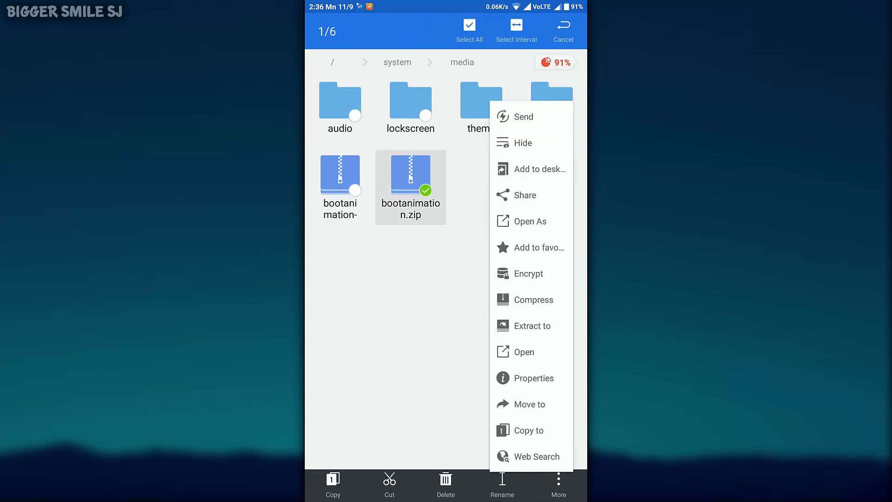
left_click(531, 379)
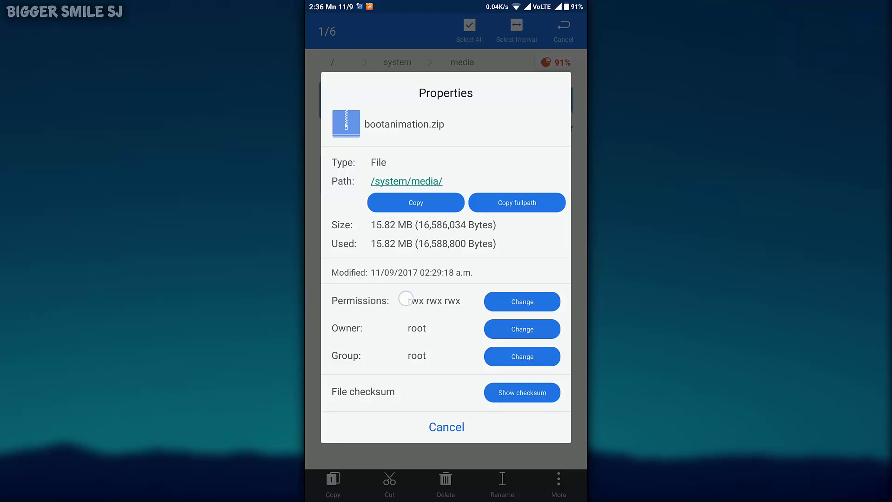
left_click(528, 300)
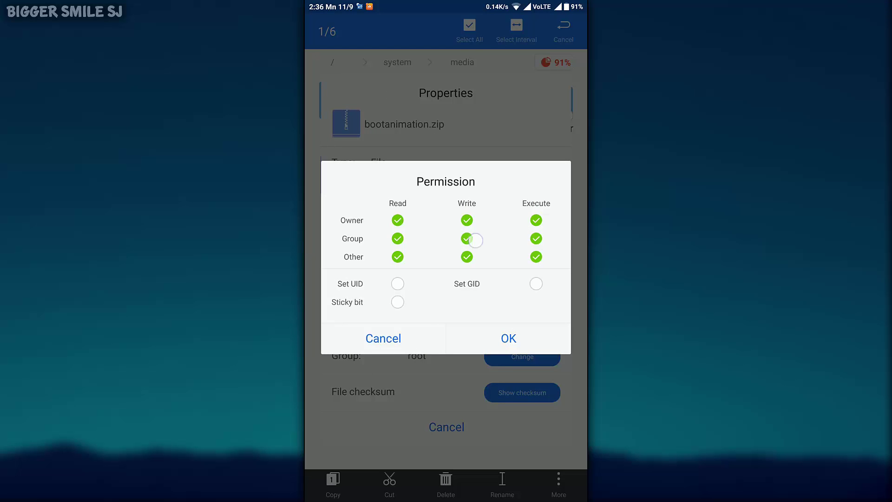
- Clear Group and Other write plus all Execute boxes, leaving rw-r--r--
left_click(467, 256)
left_click(467, 238)
left_click(536, 257)
left_click(536, 238)
left_click(536, 221)
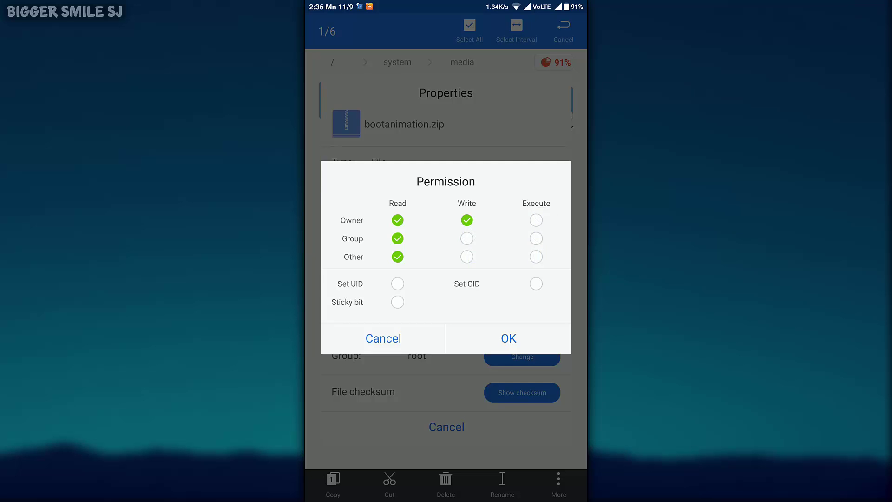